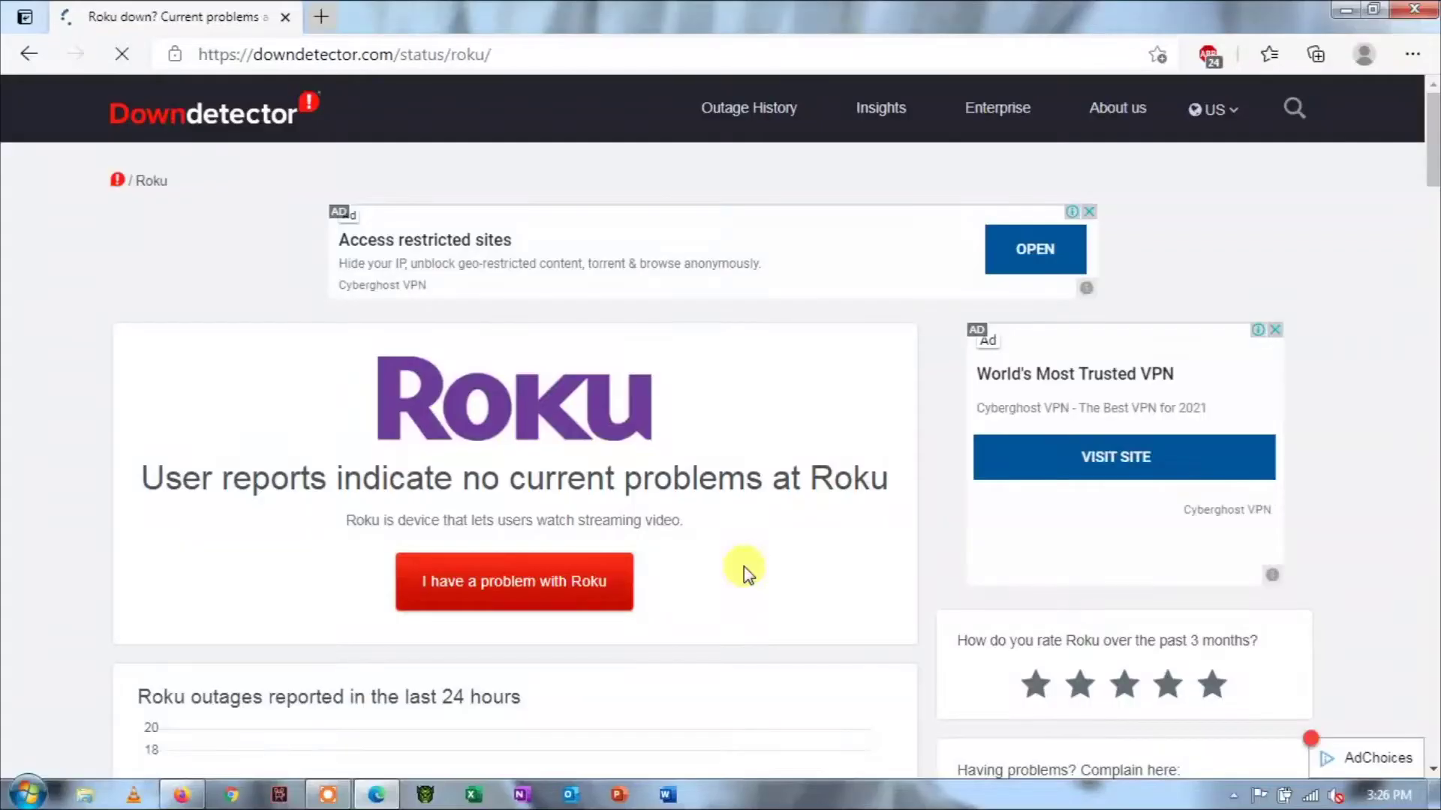
left_click(553, 52)
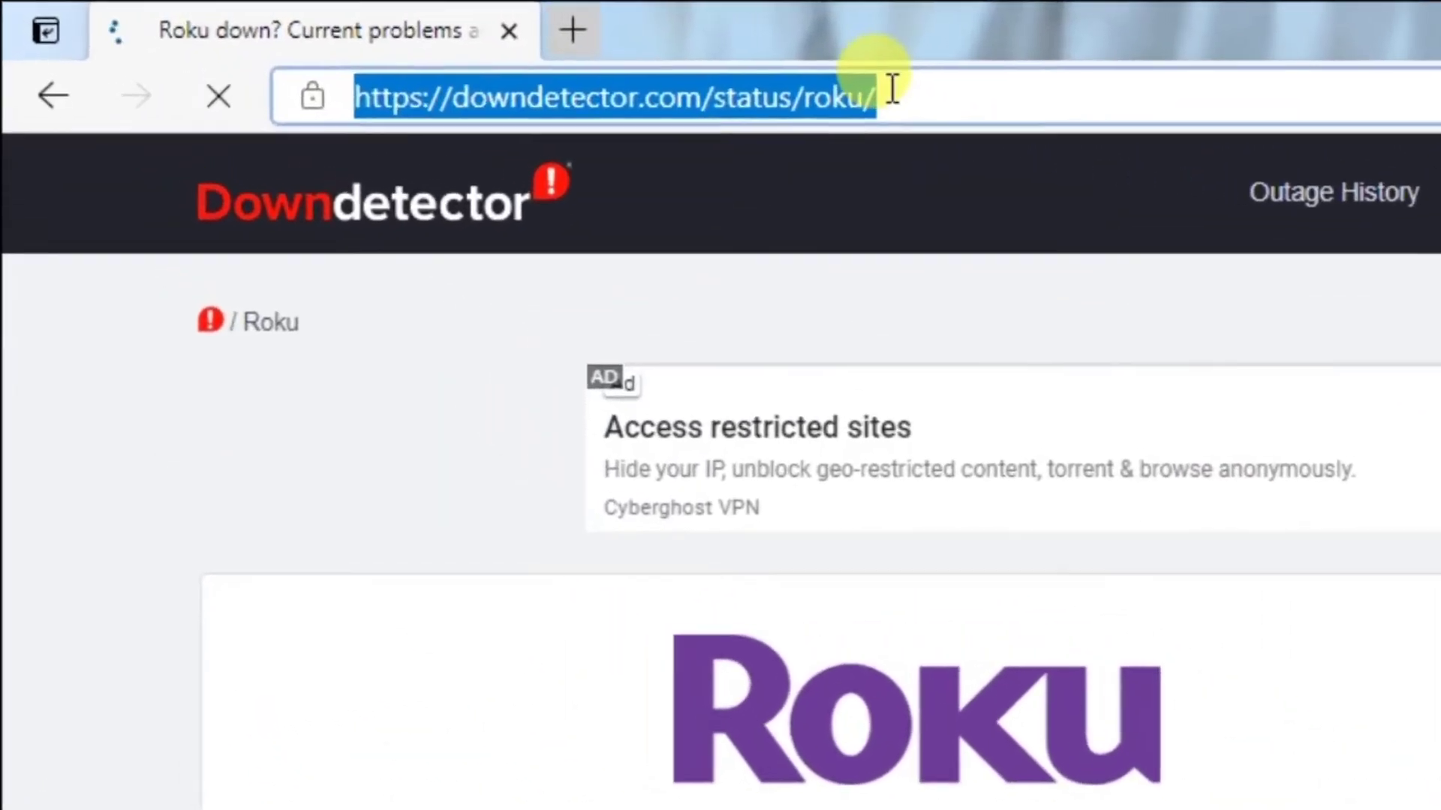
scroll(688, 429, "down", 10)
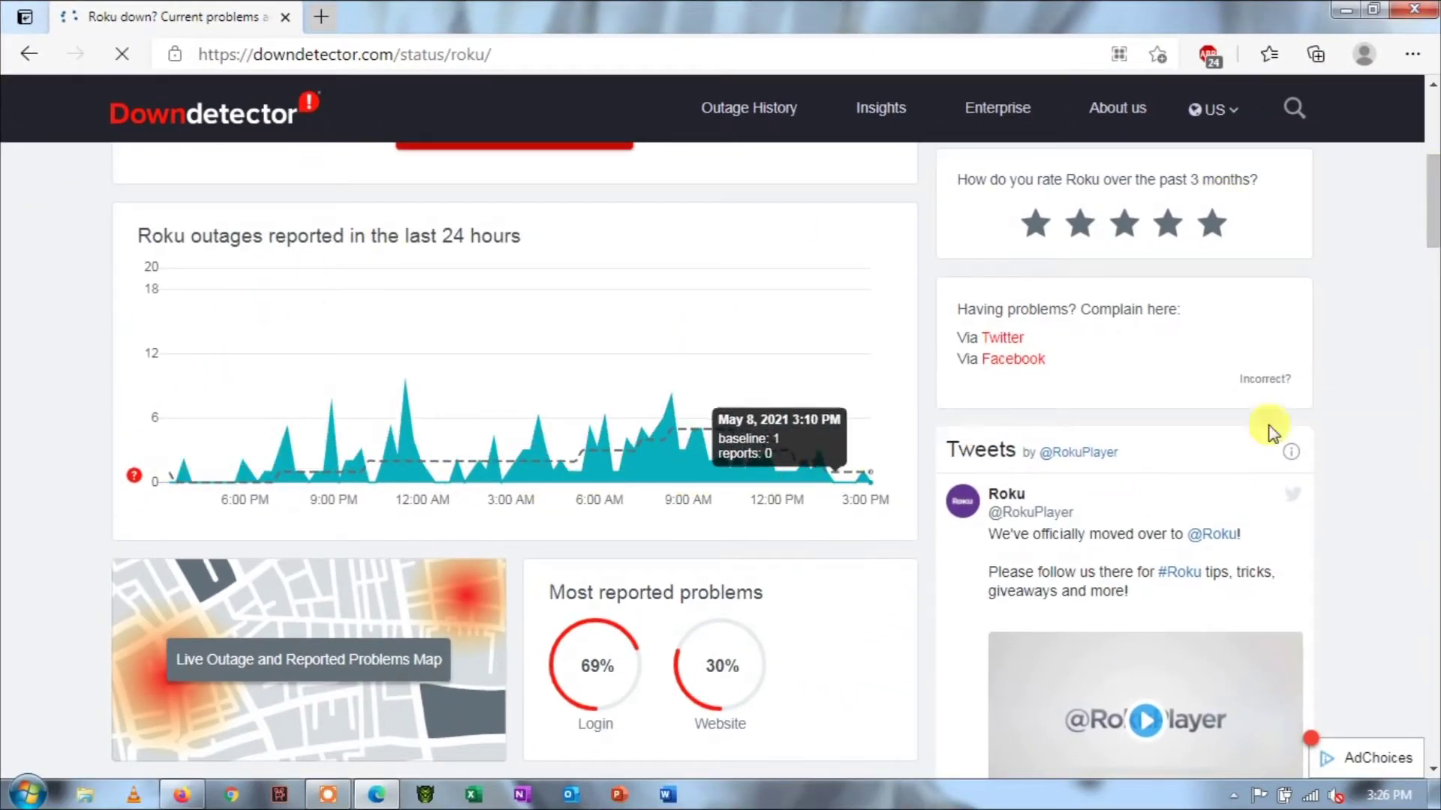
scroll(1433, 270, "down", 1)
scroll(1433, 271, "down", 15)
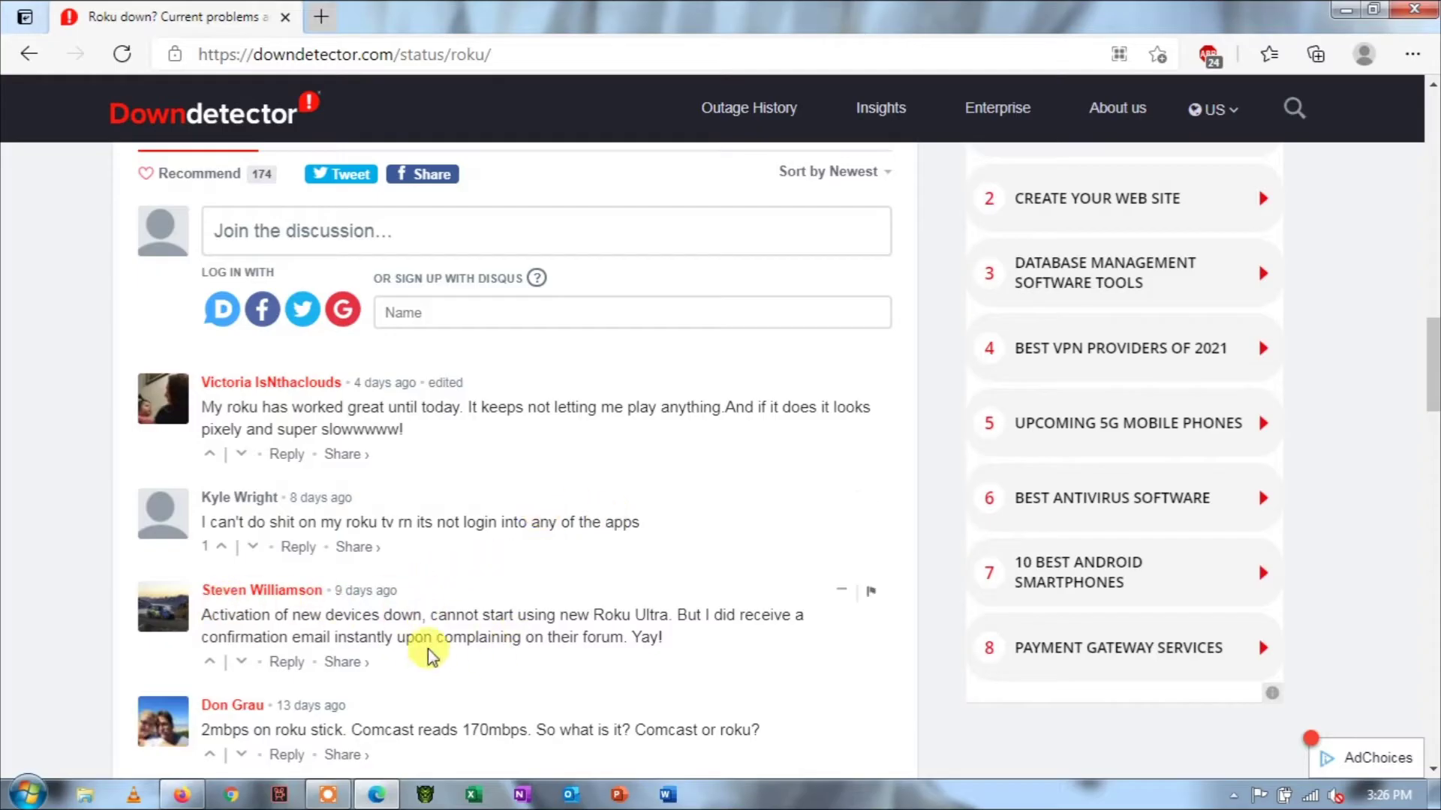
scroll(421, 636, "down", 3)
scroll(645, 559, "down", 1)
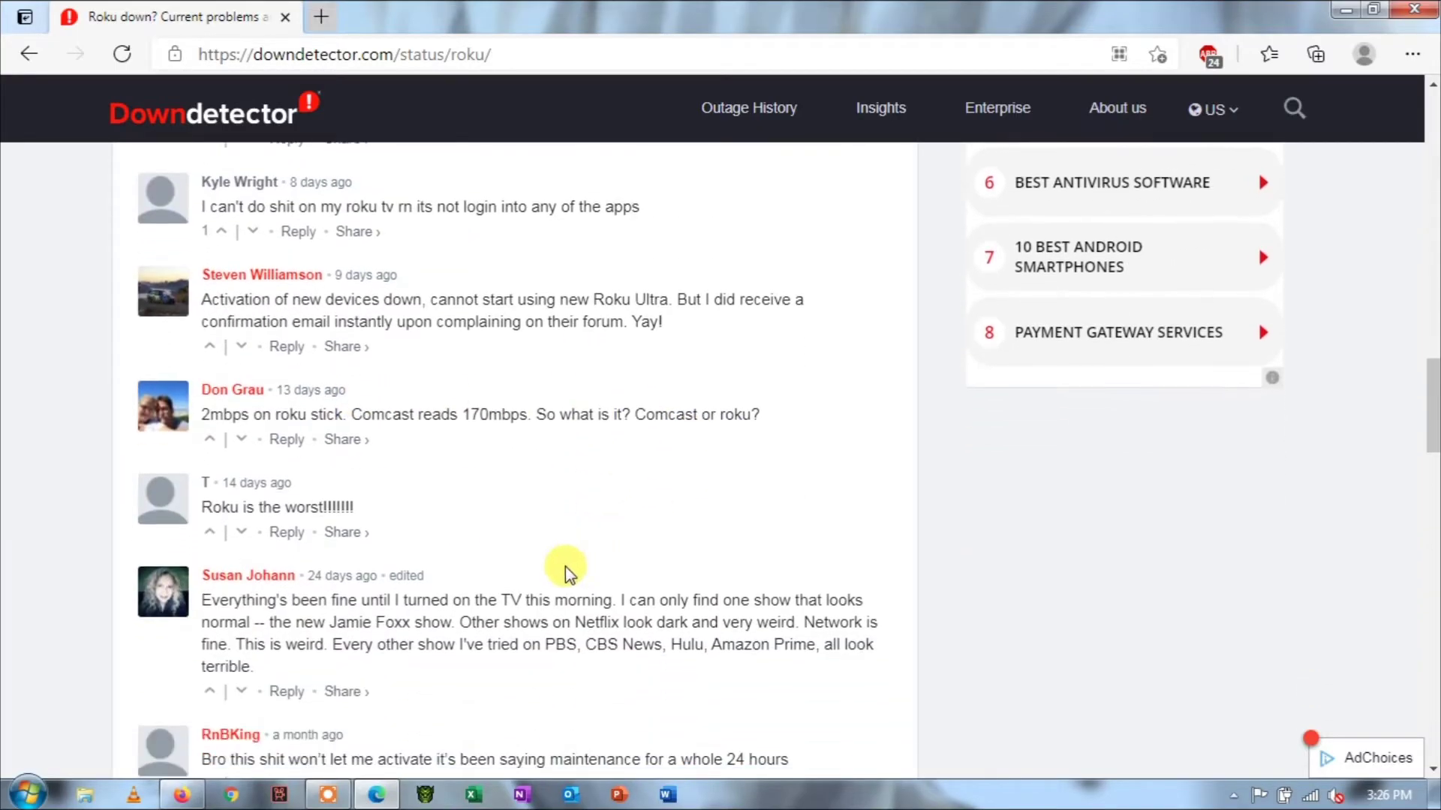
scroll(441, 576, "down", 7)
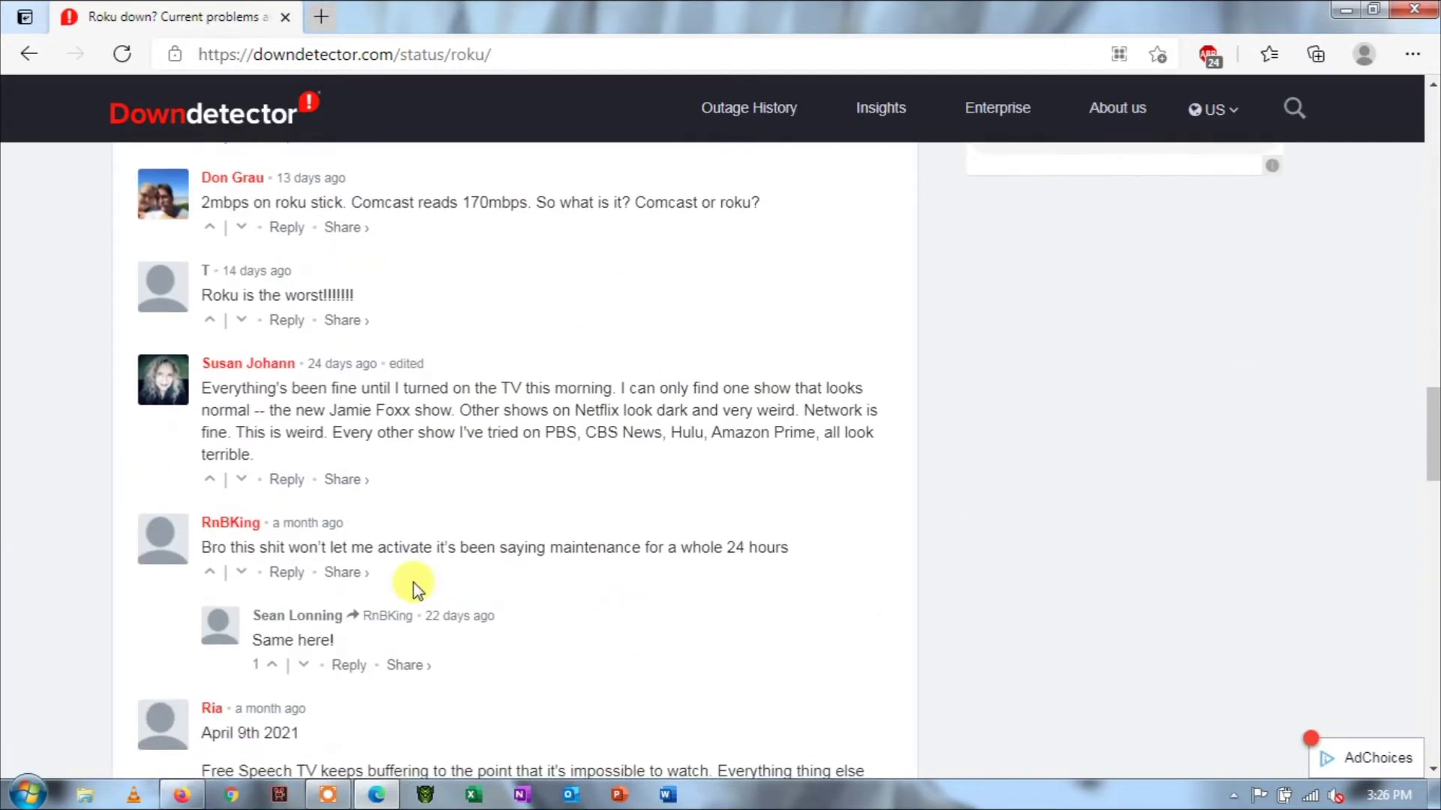
scroll(441, 576, "down", 2)
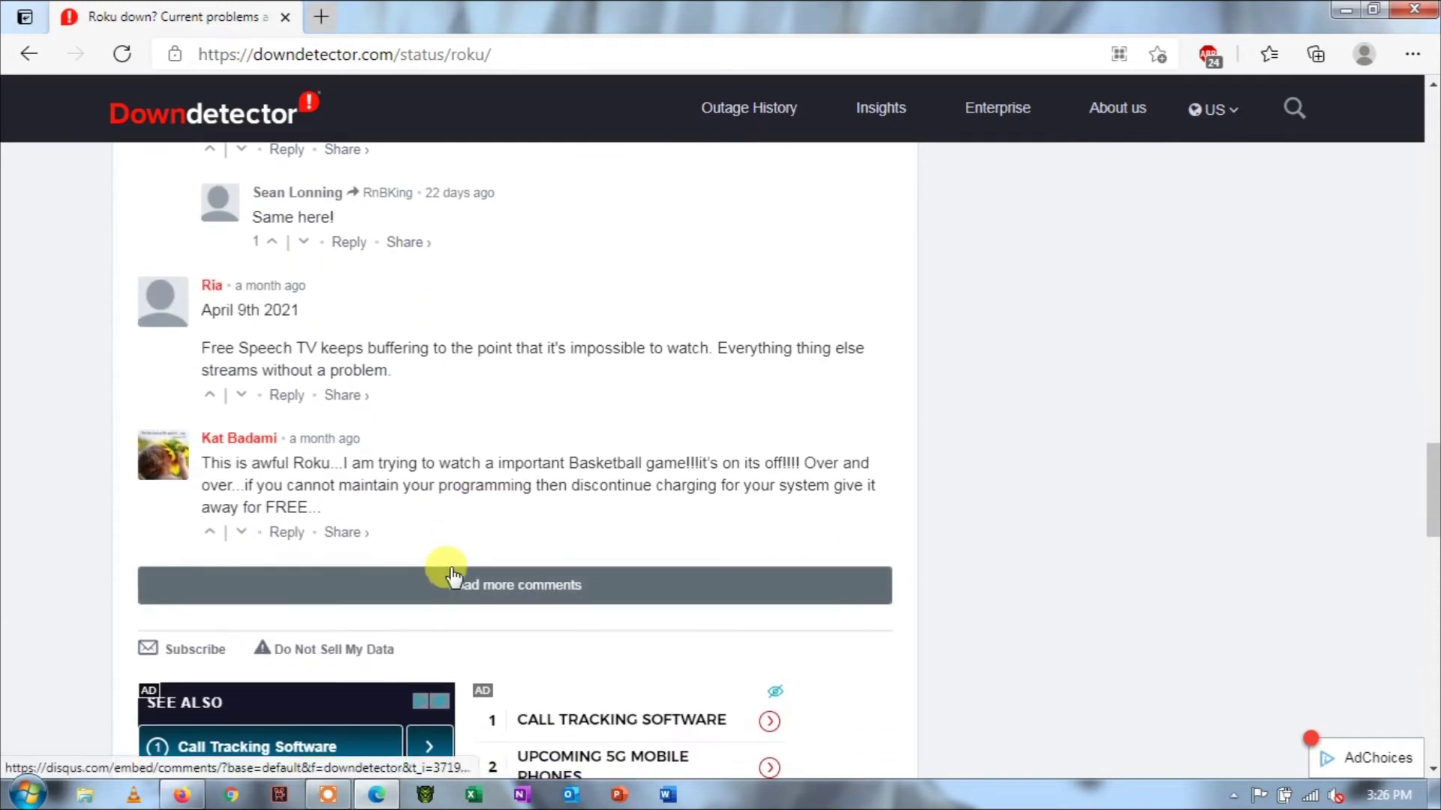
scroll(910, 545, "down", 3)
scroll(910, 546, "down", 3)
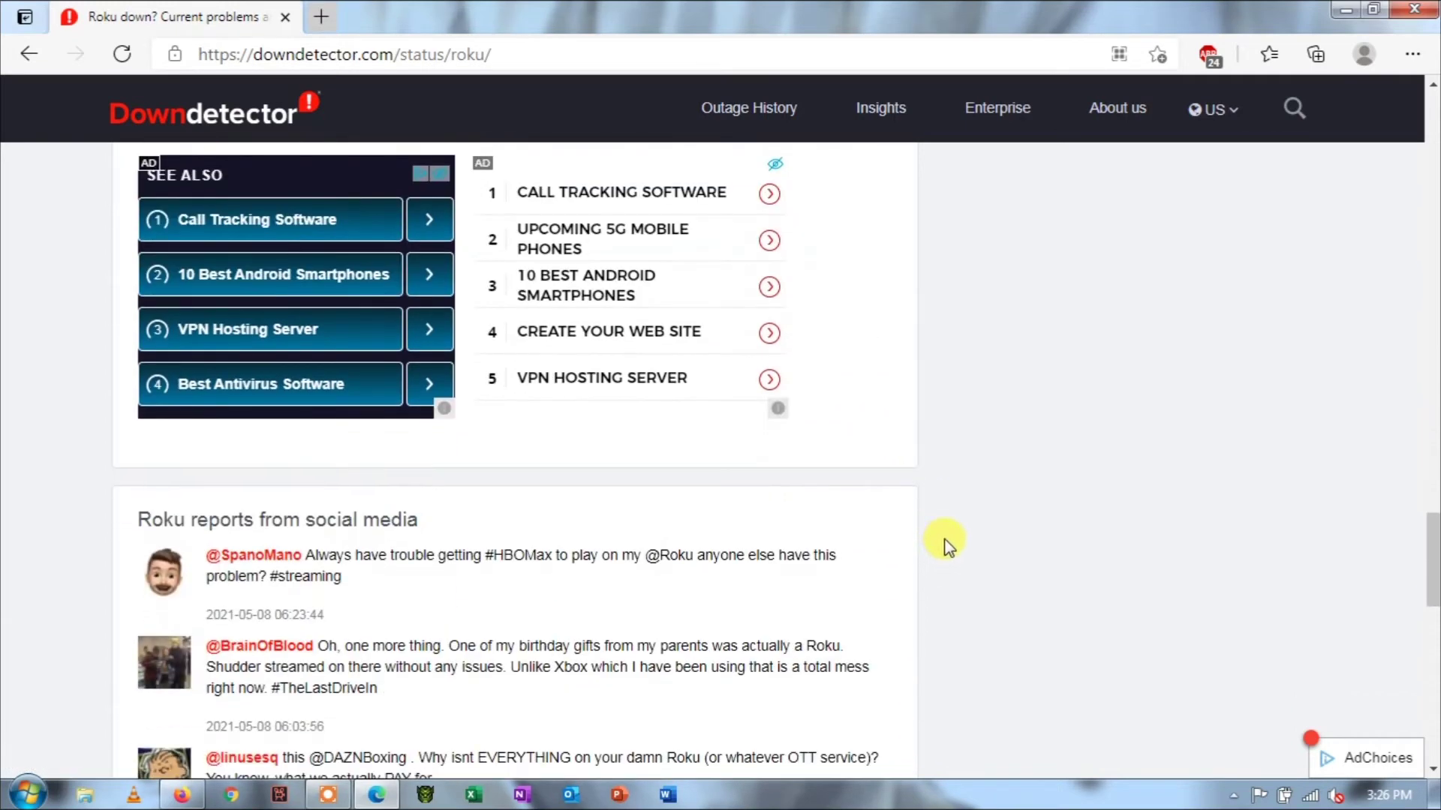
scroll(950, 541, "down", 1)
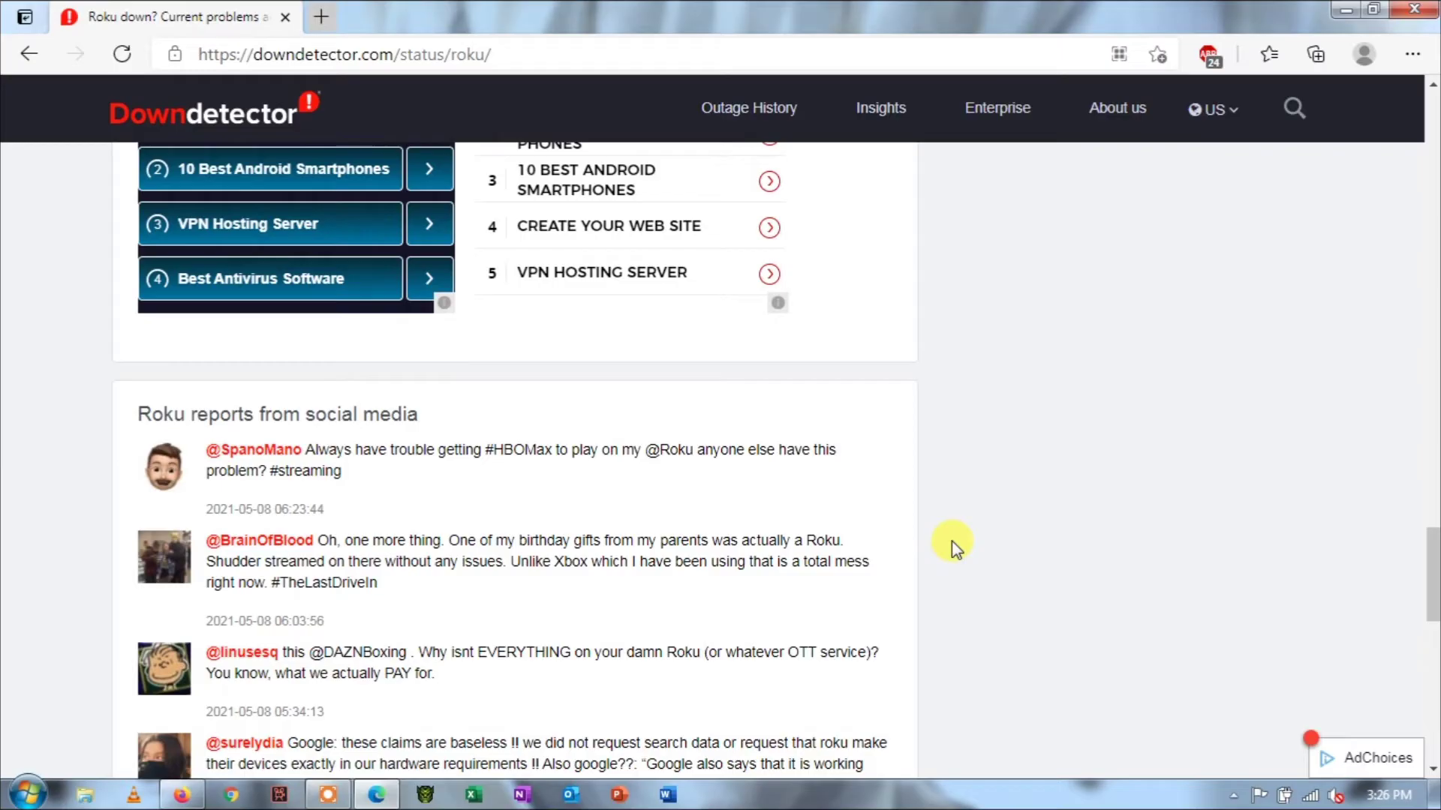
scroll(952, 542, "down", 6)
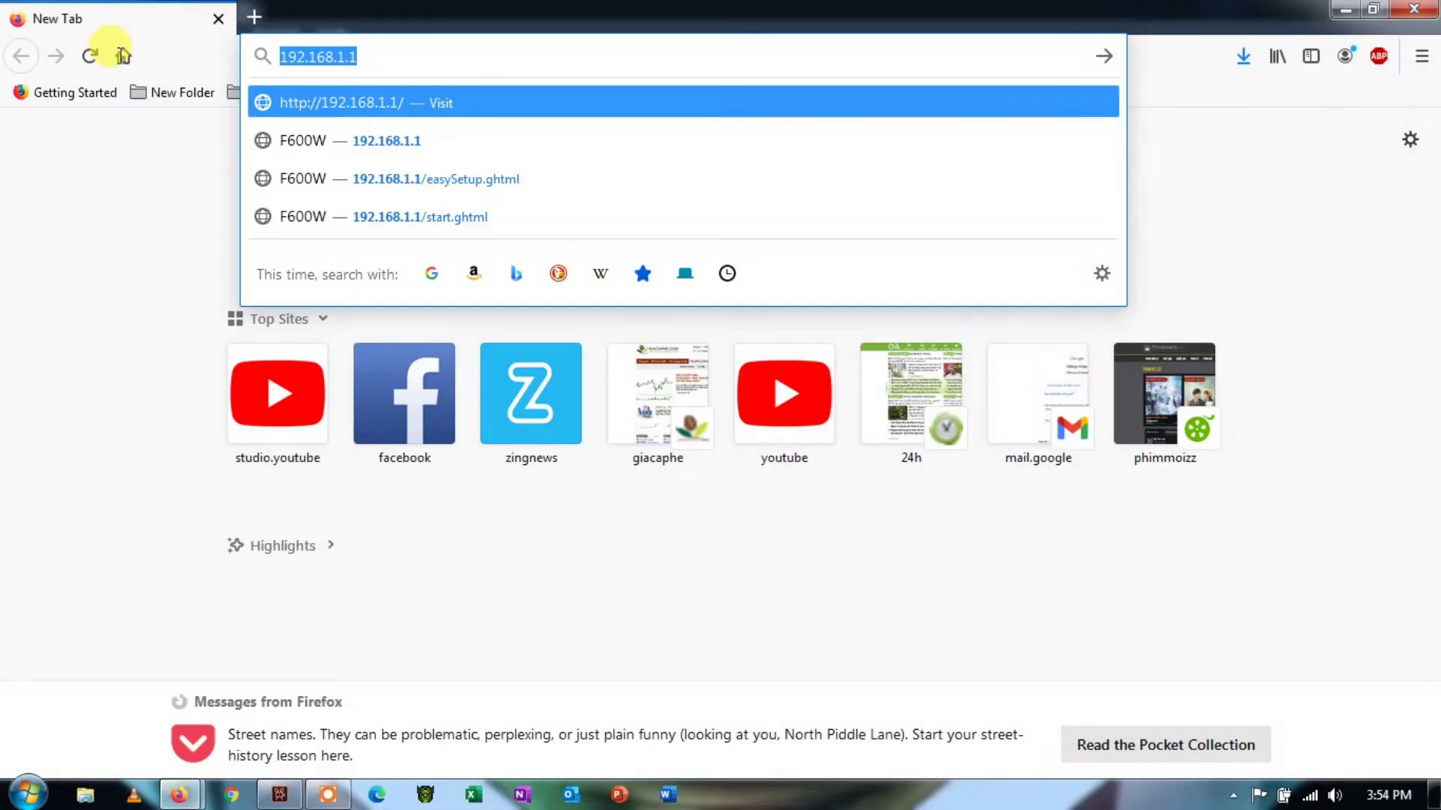
Log in to the router at 192.168.1.1 with the admin username and its password, declining to save the login
type("192.168.1.1")
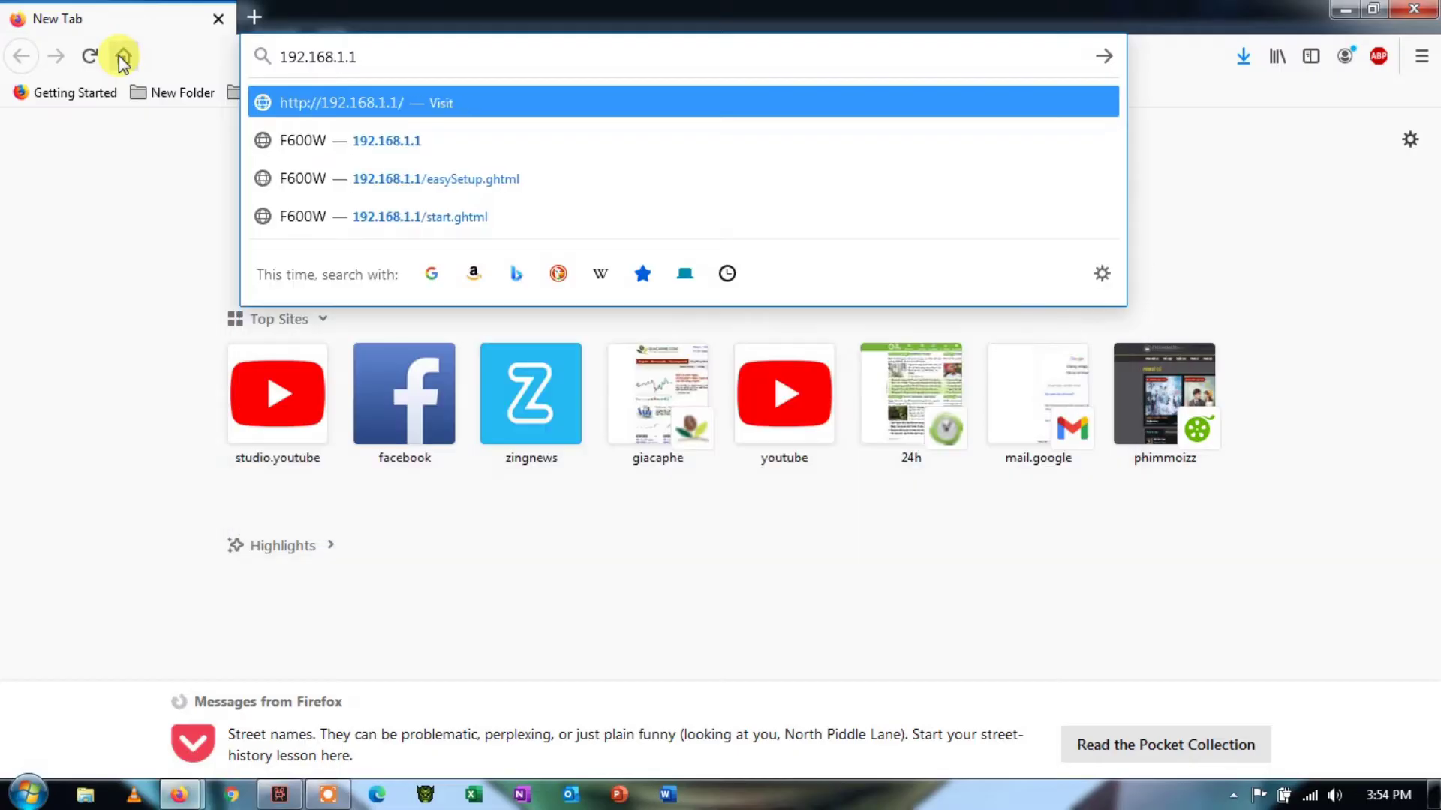
key("Return")
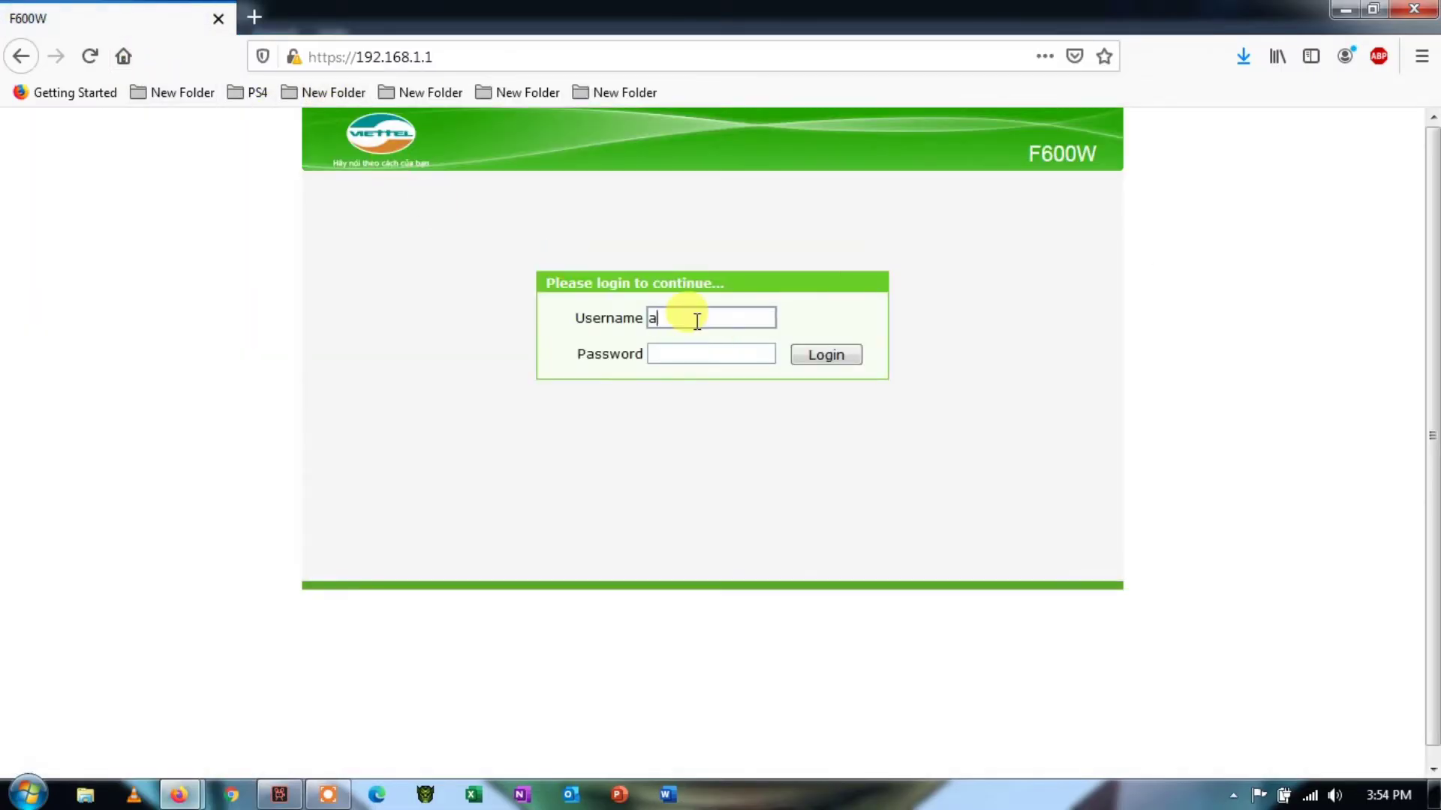
left_click(698, 321)
type("admin")
key("Tab")
type("a")
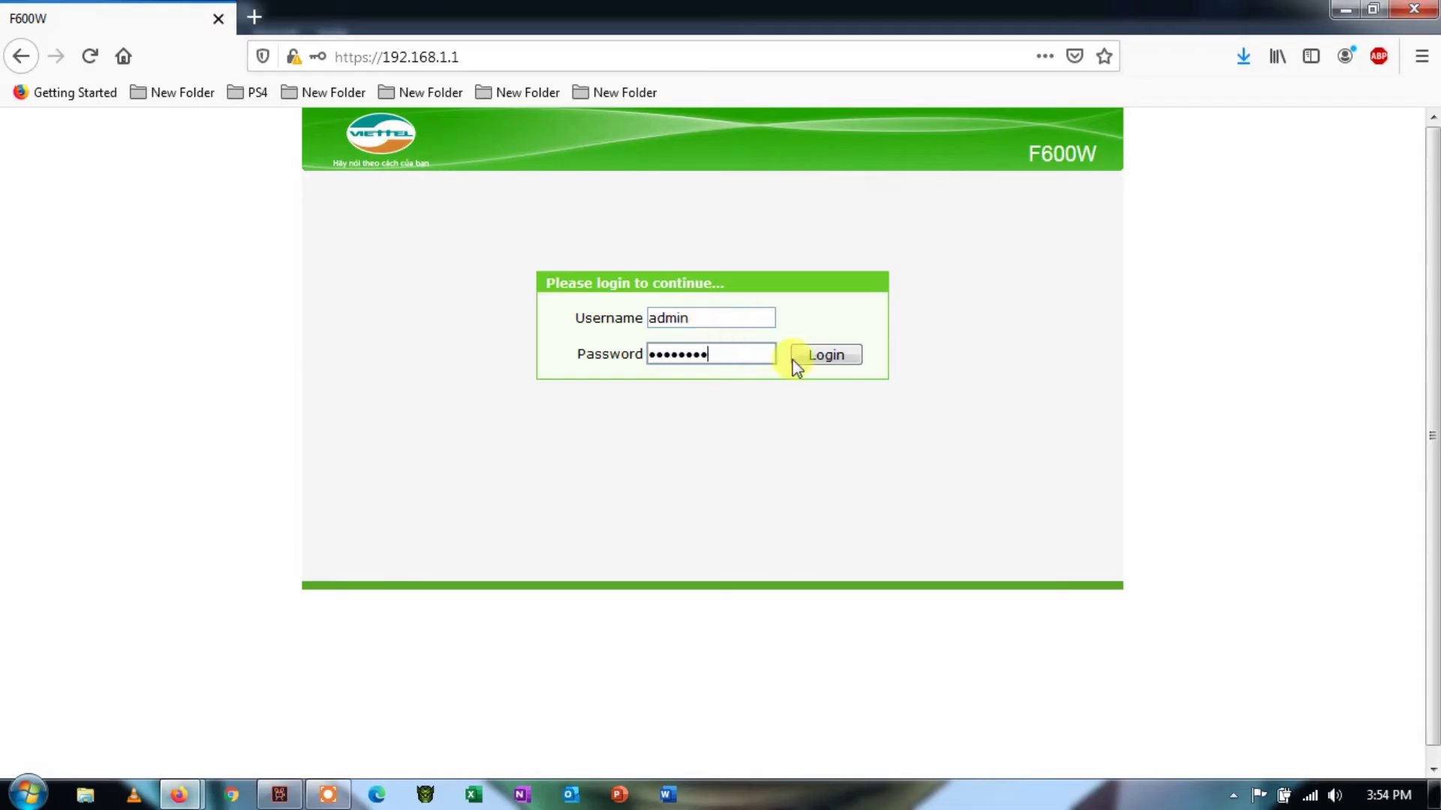
left_click(829, 361)
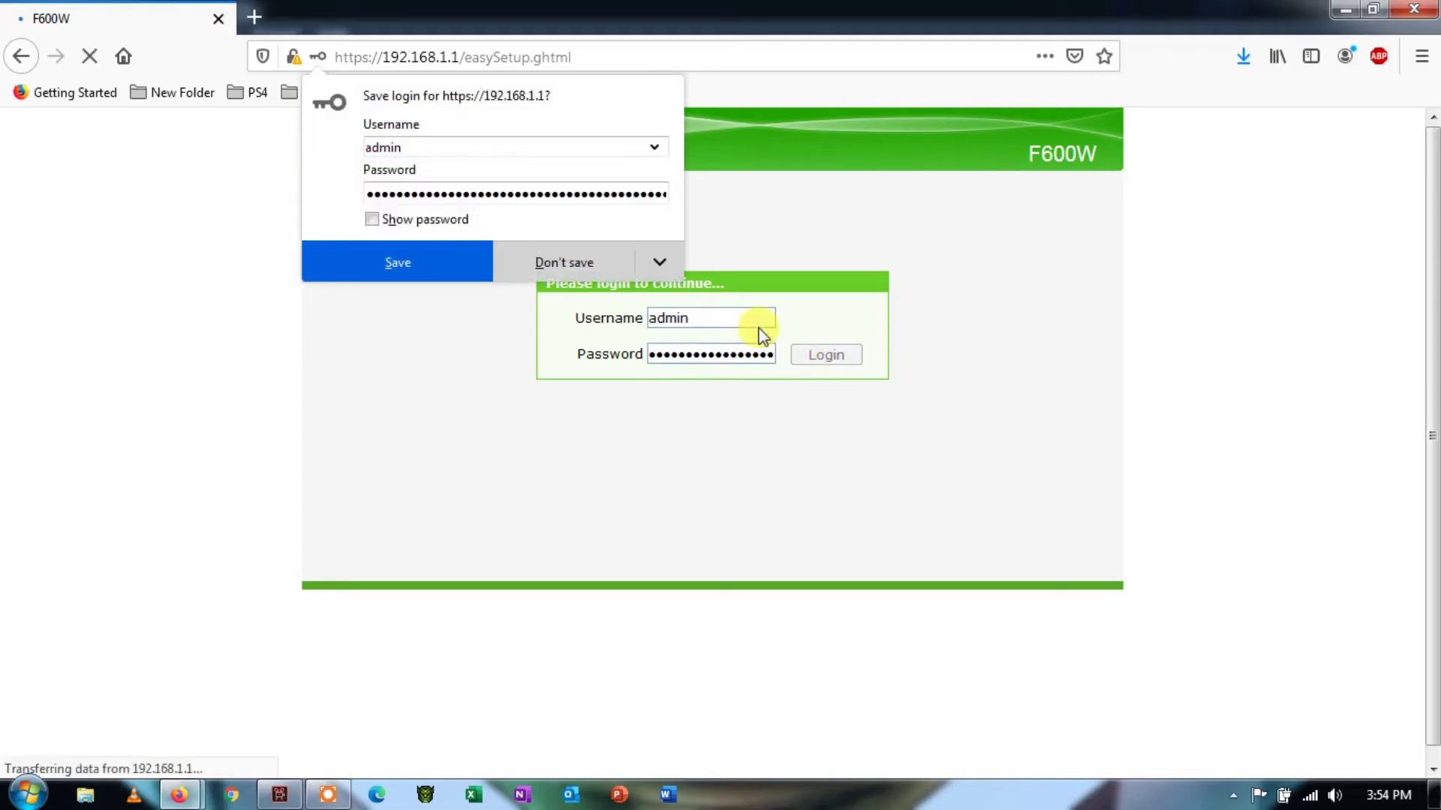
left_click(553, 267)
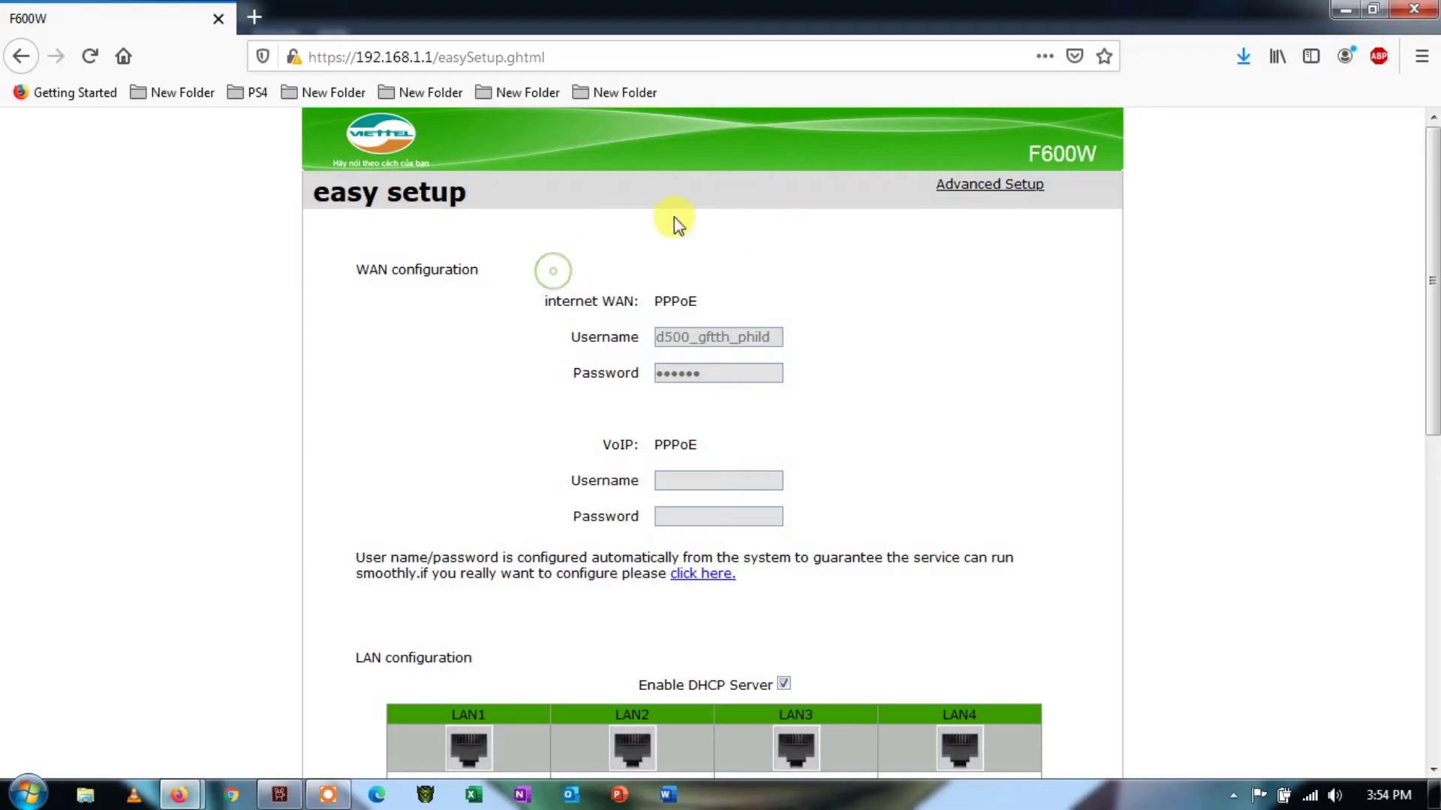
Go to Advanced Setup > Network > WLAN Basic, leaving wireless mode at mixed 802.11b/g/n
scroll(971, 369, "down", 3)
scroll(975, 334, "up", 3)
left_click(979, 186)
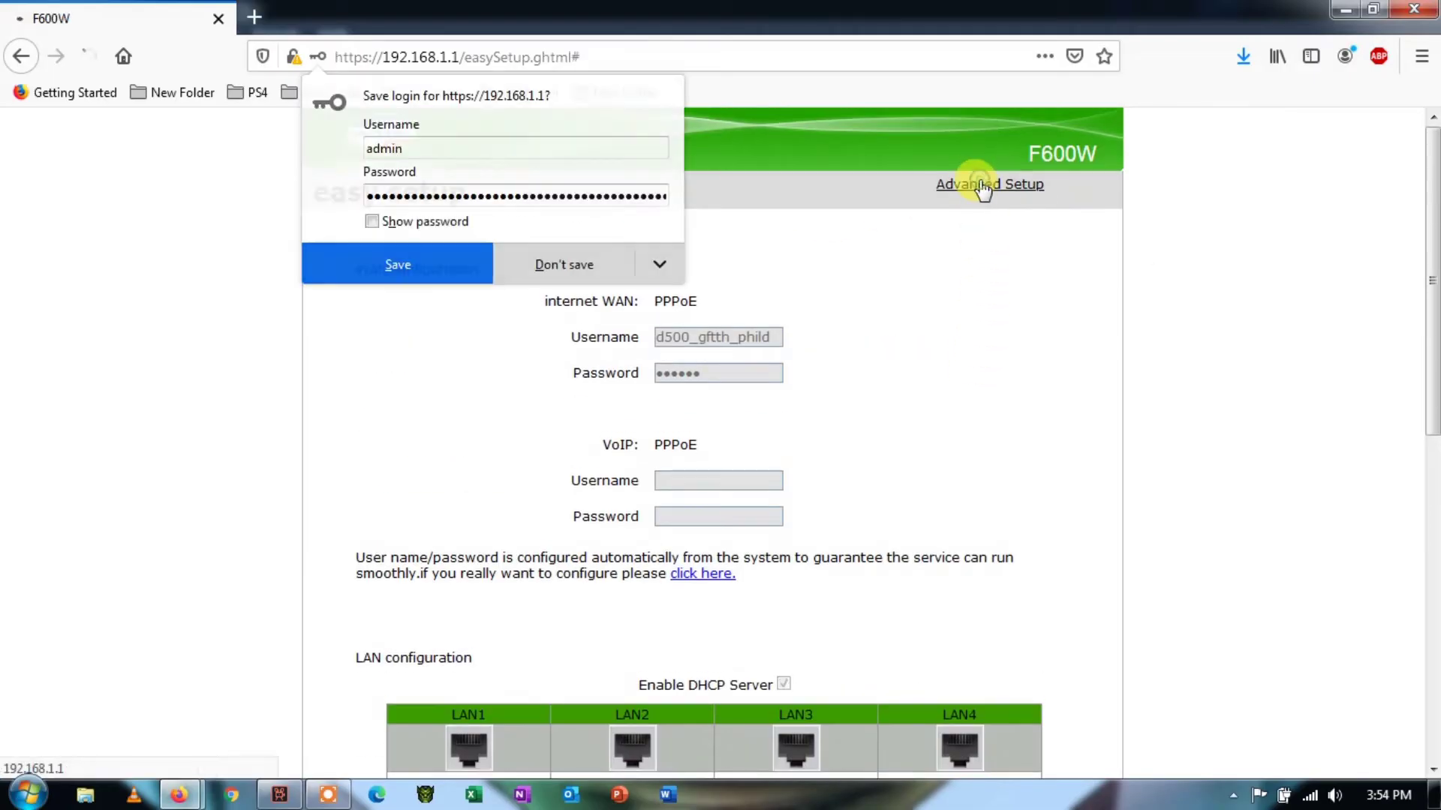
left_click(600, 266)
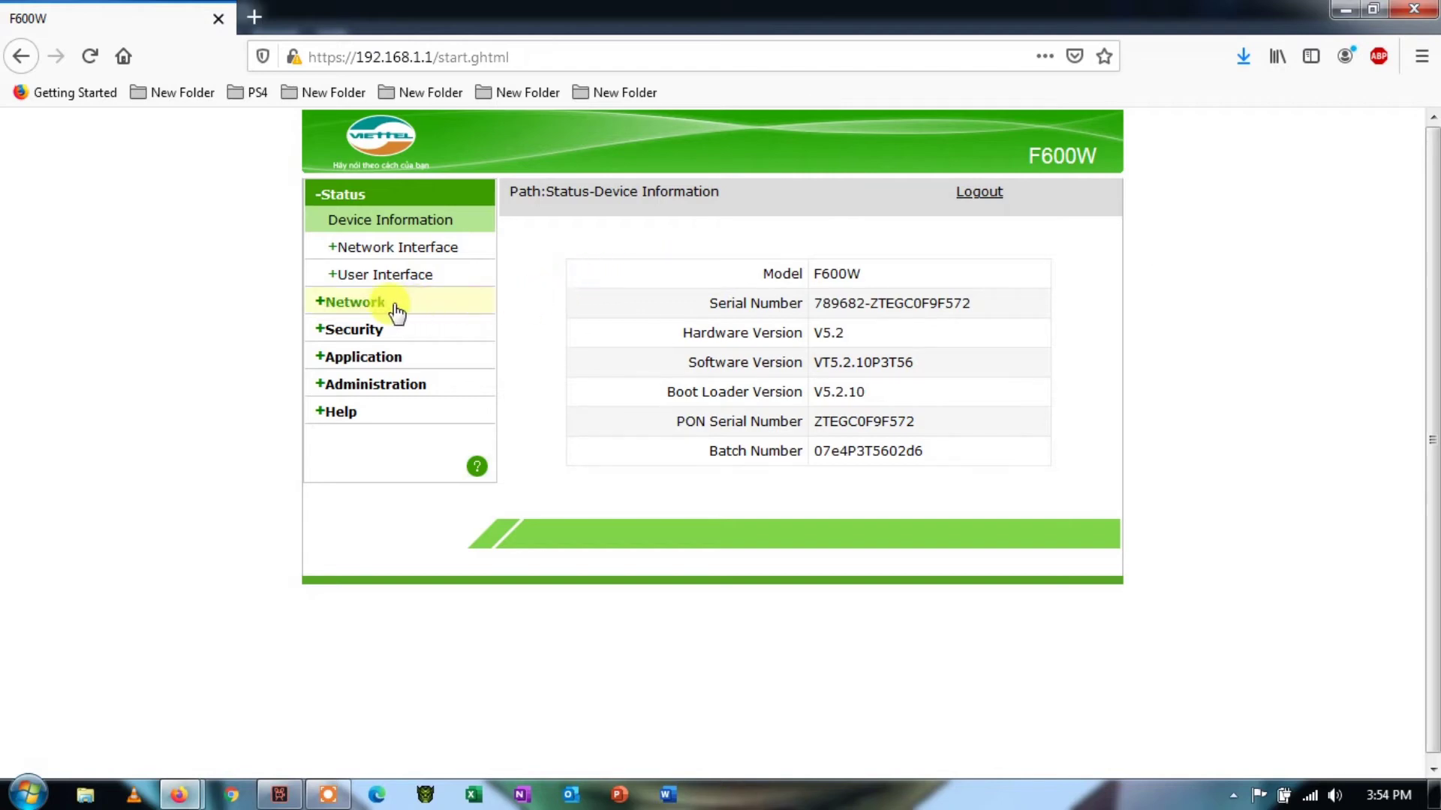
left_click(359, 316)
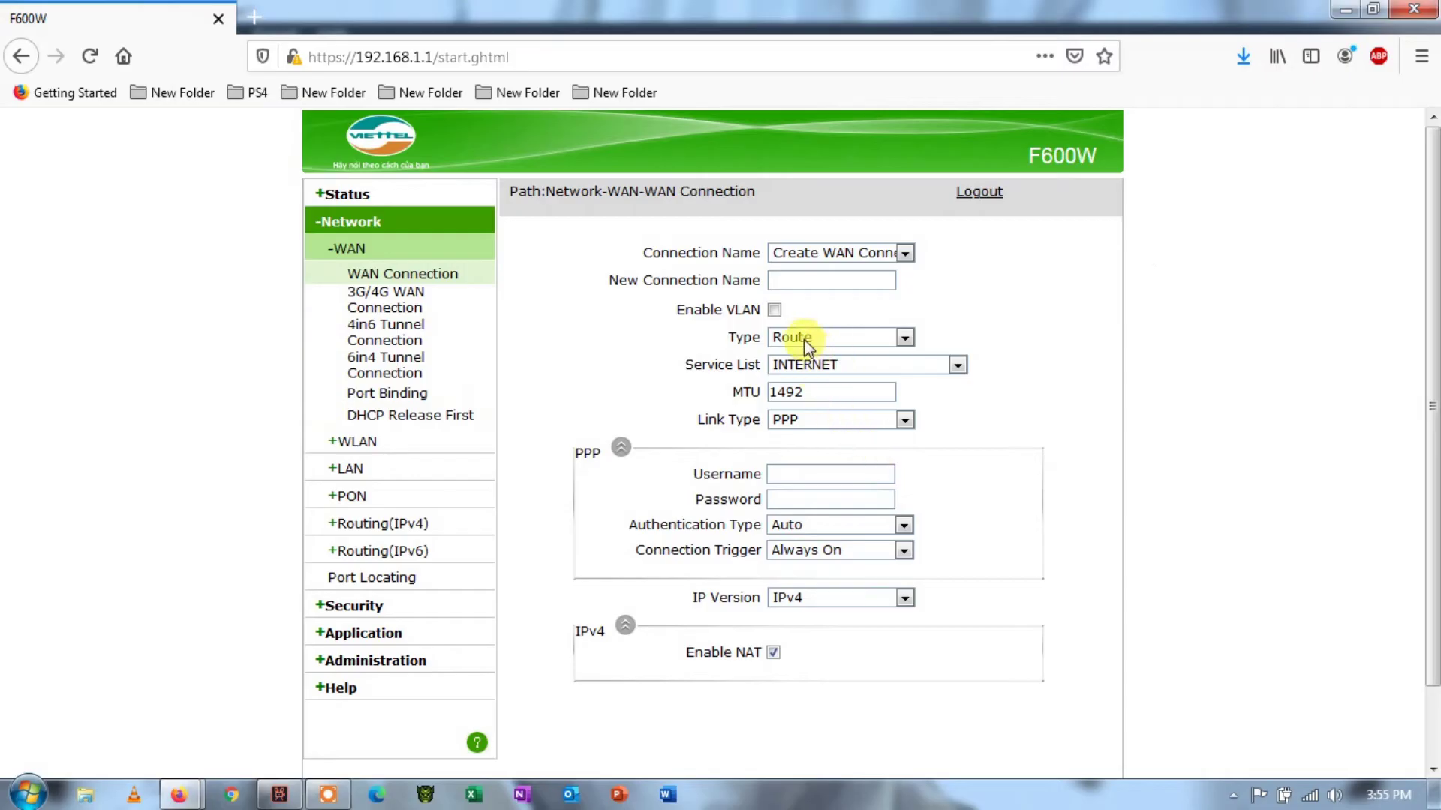
left_click(357, 442)
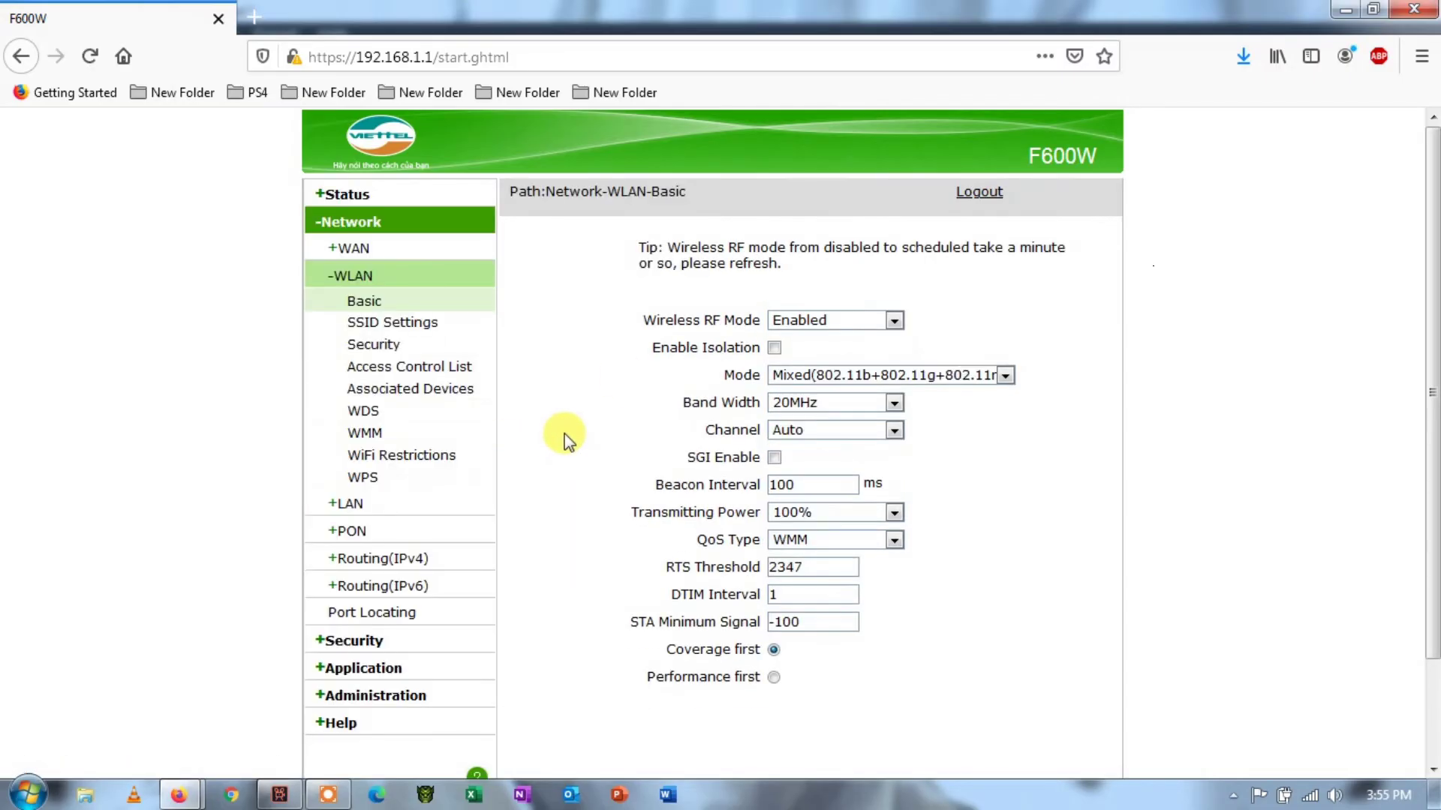
left_click(1004, 377)
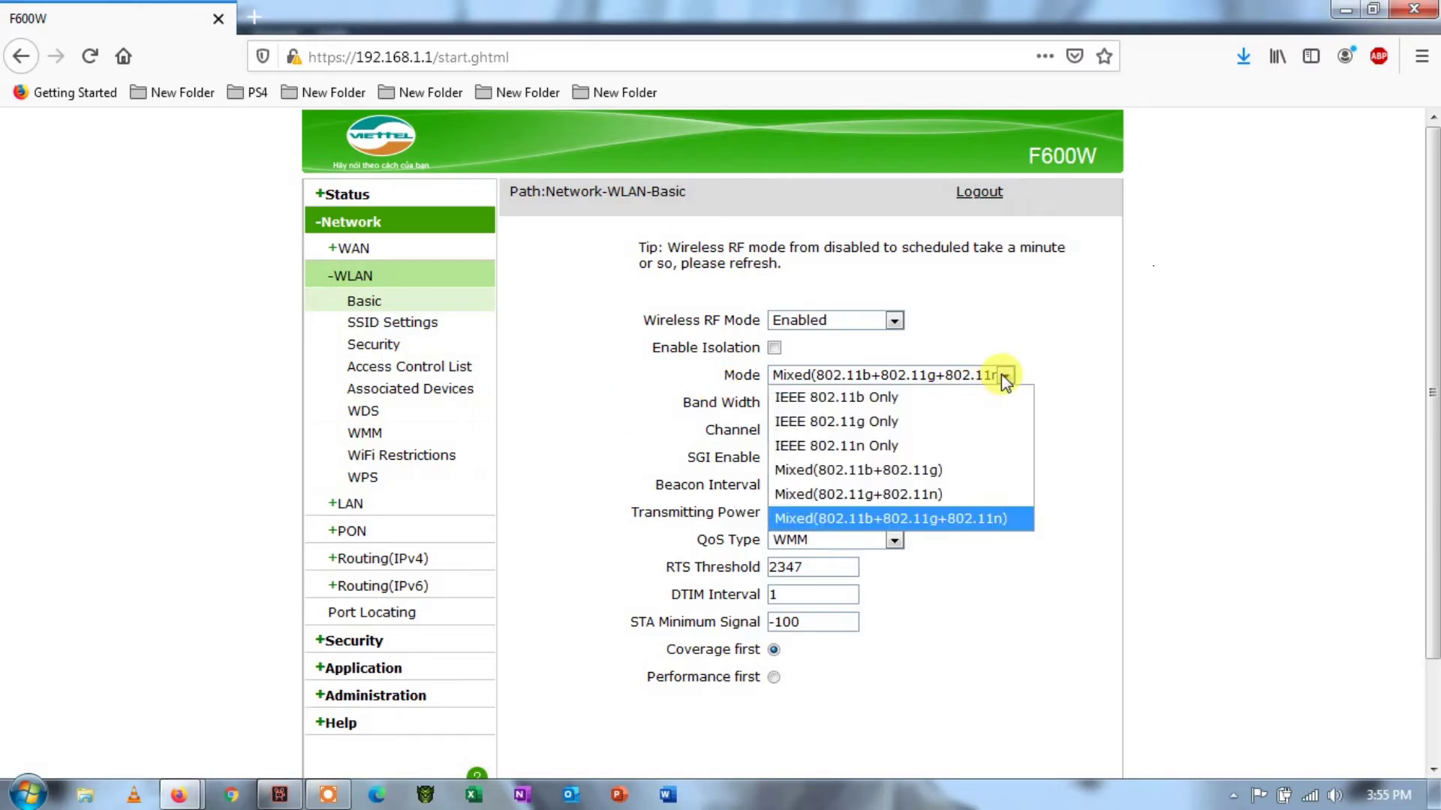
left_click(1004, 376)
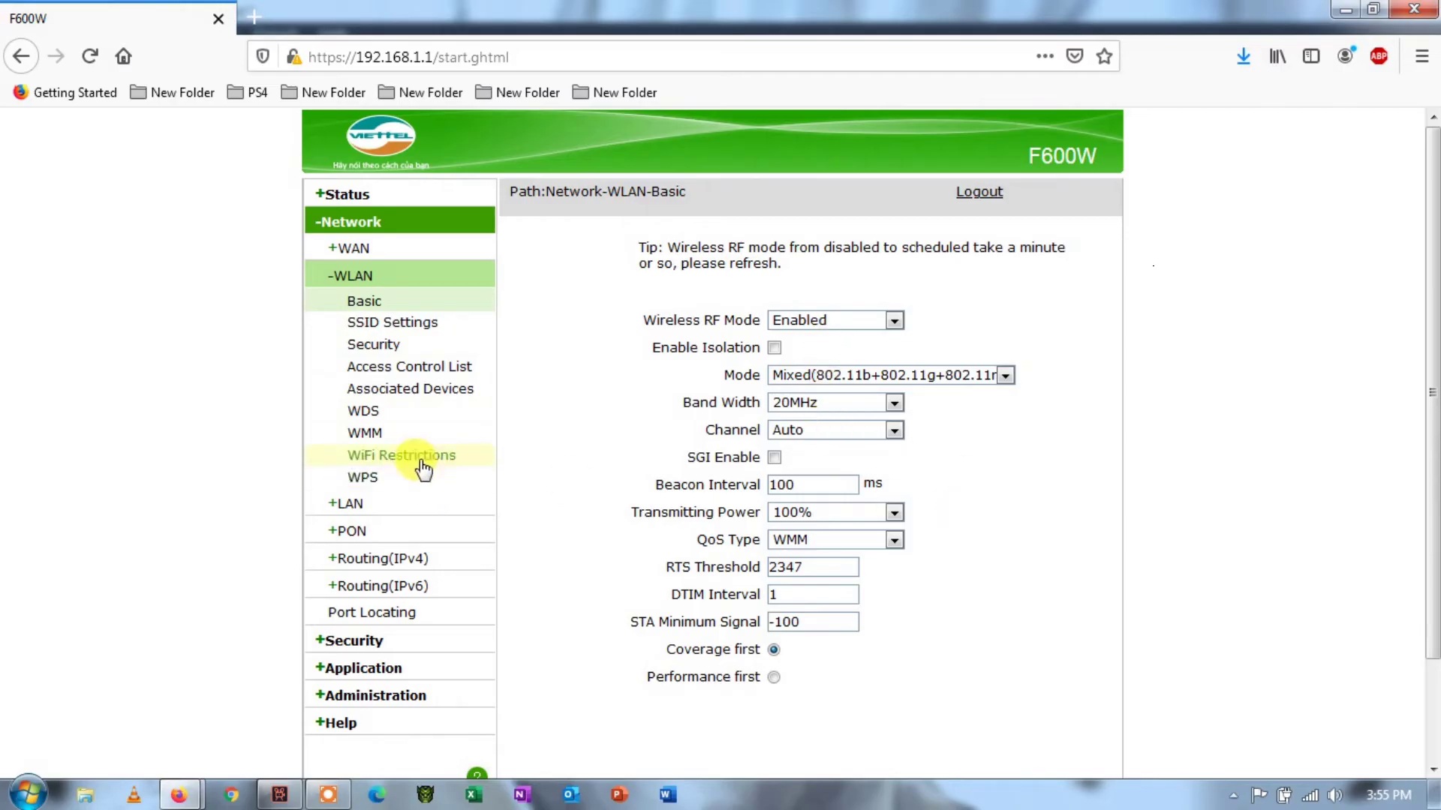
On the WLAN Security page, try WPA2-PSK, WPA-EAP and WPA2-EAP, then settle on WPA/WPA2-PSK authentication
left_click(385, 348)
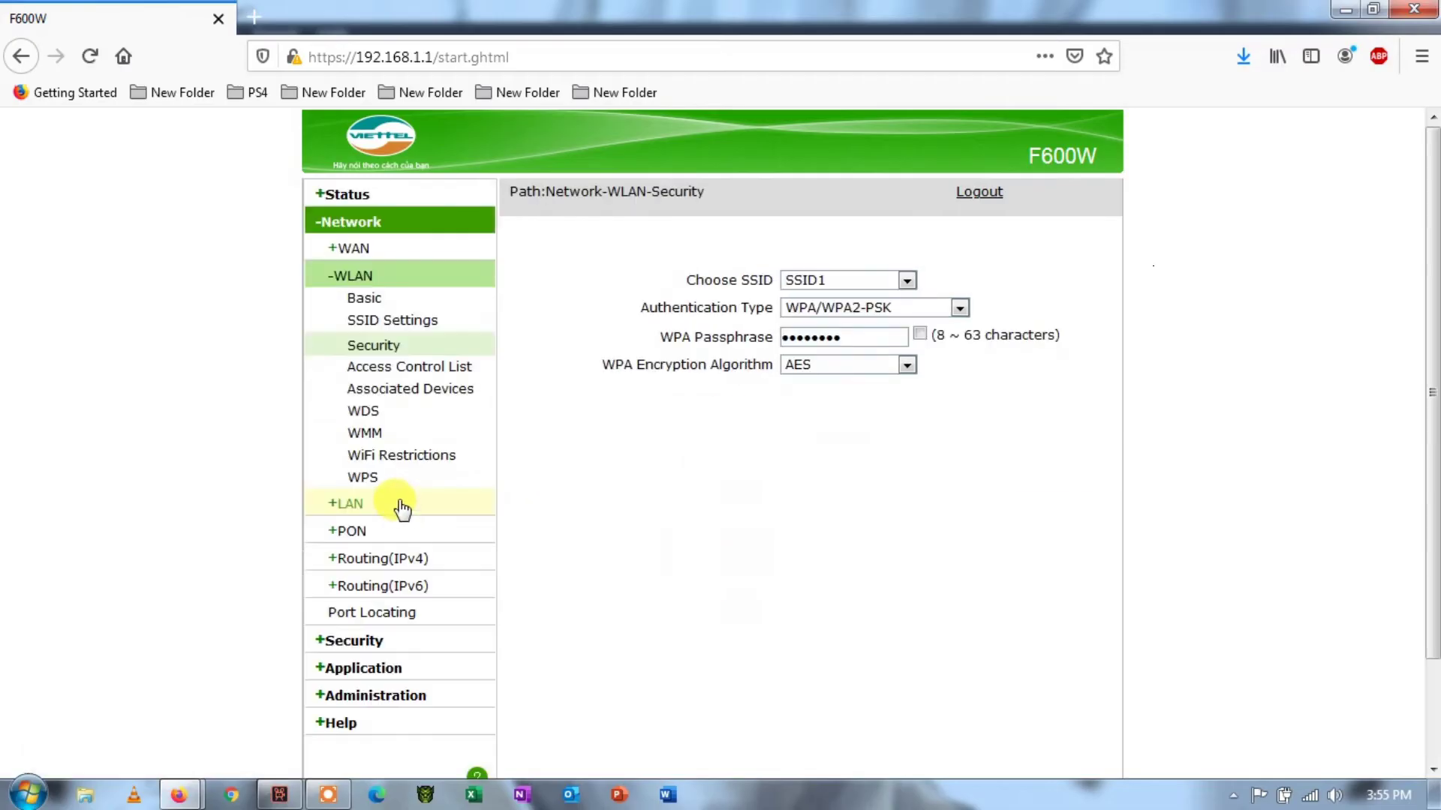
left_click(856, 311)
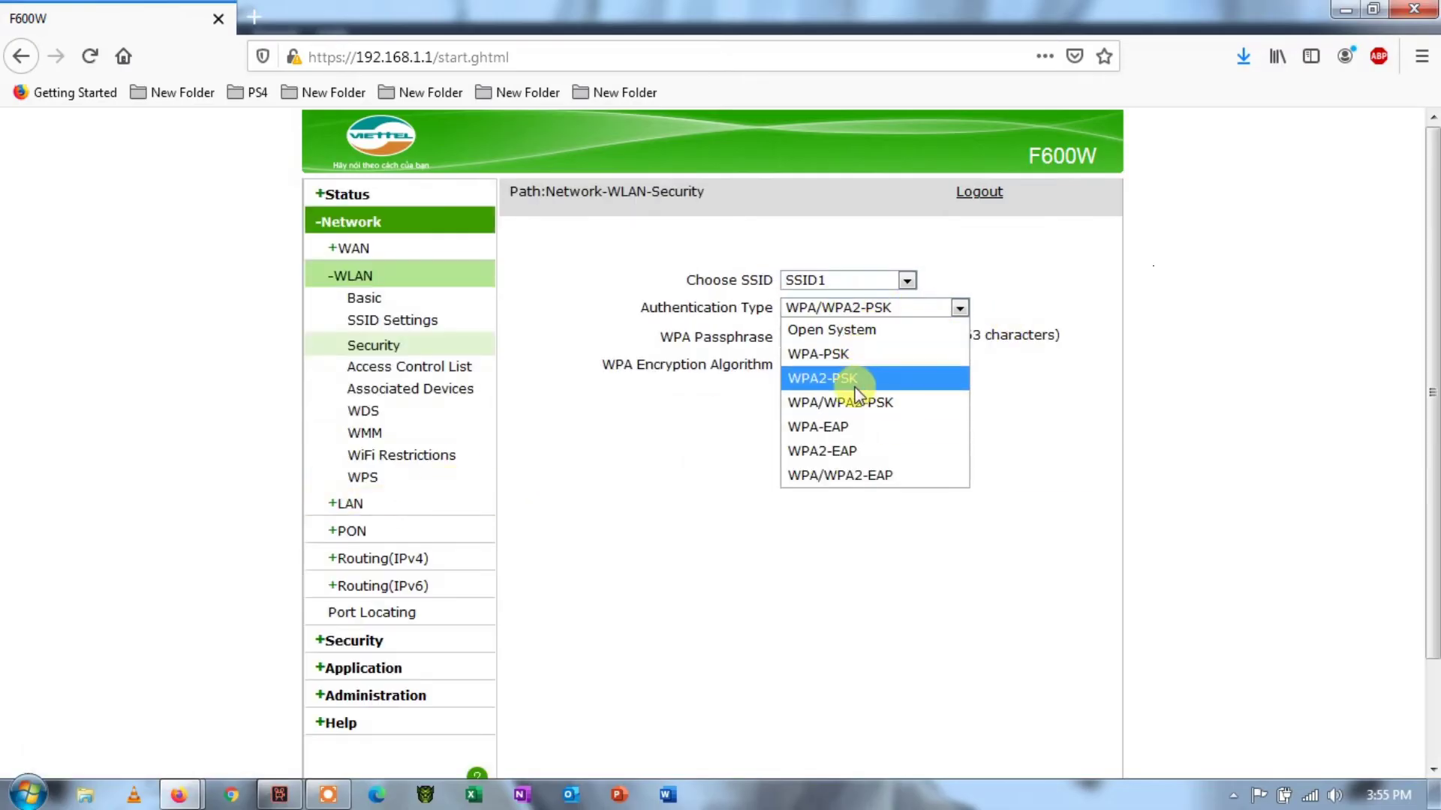
left_click(833, 379)
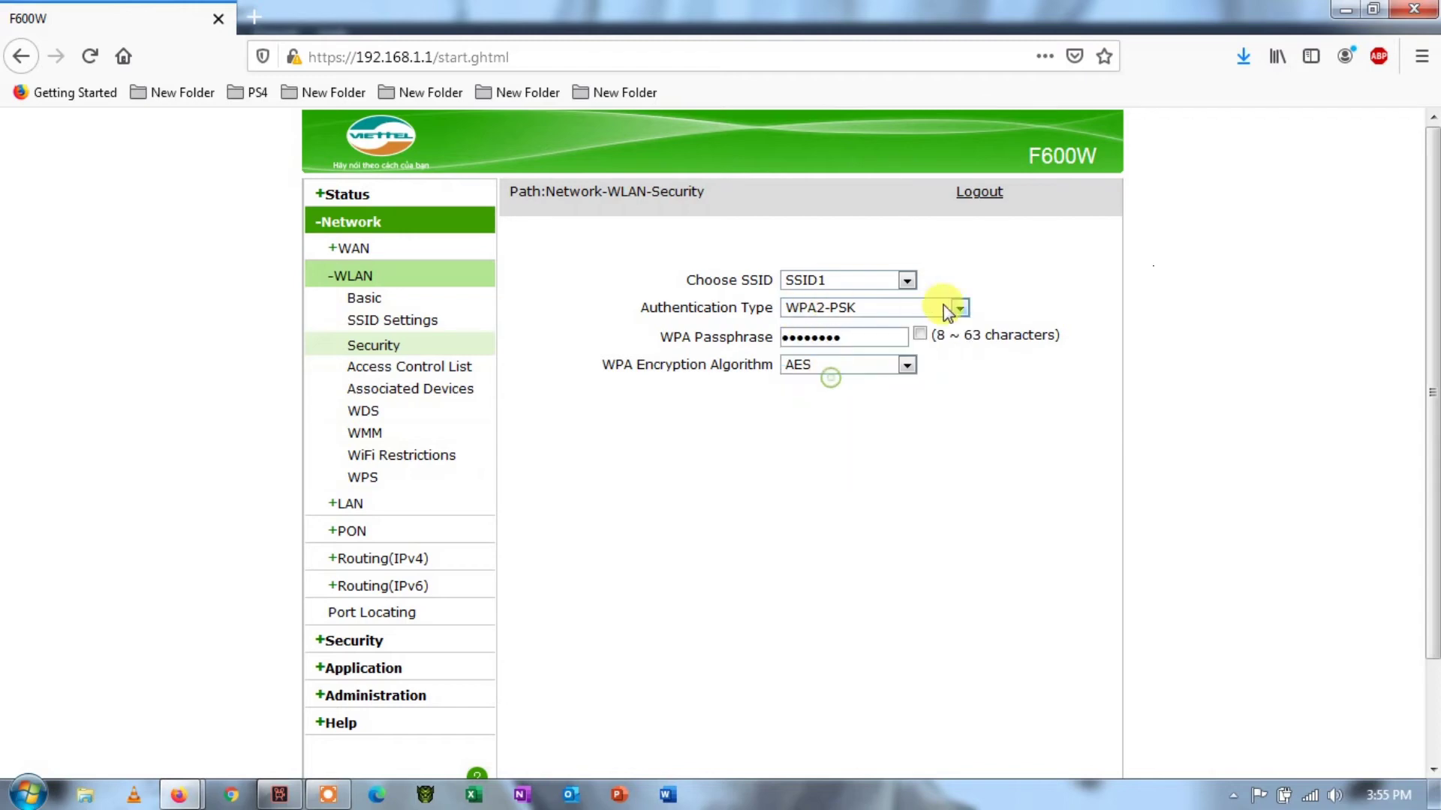
left_click(895, 308)
left_click(839, 426)
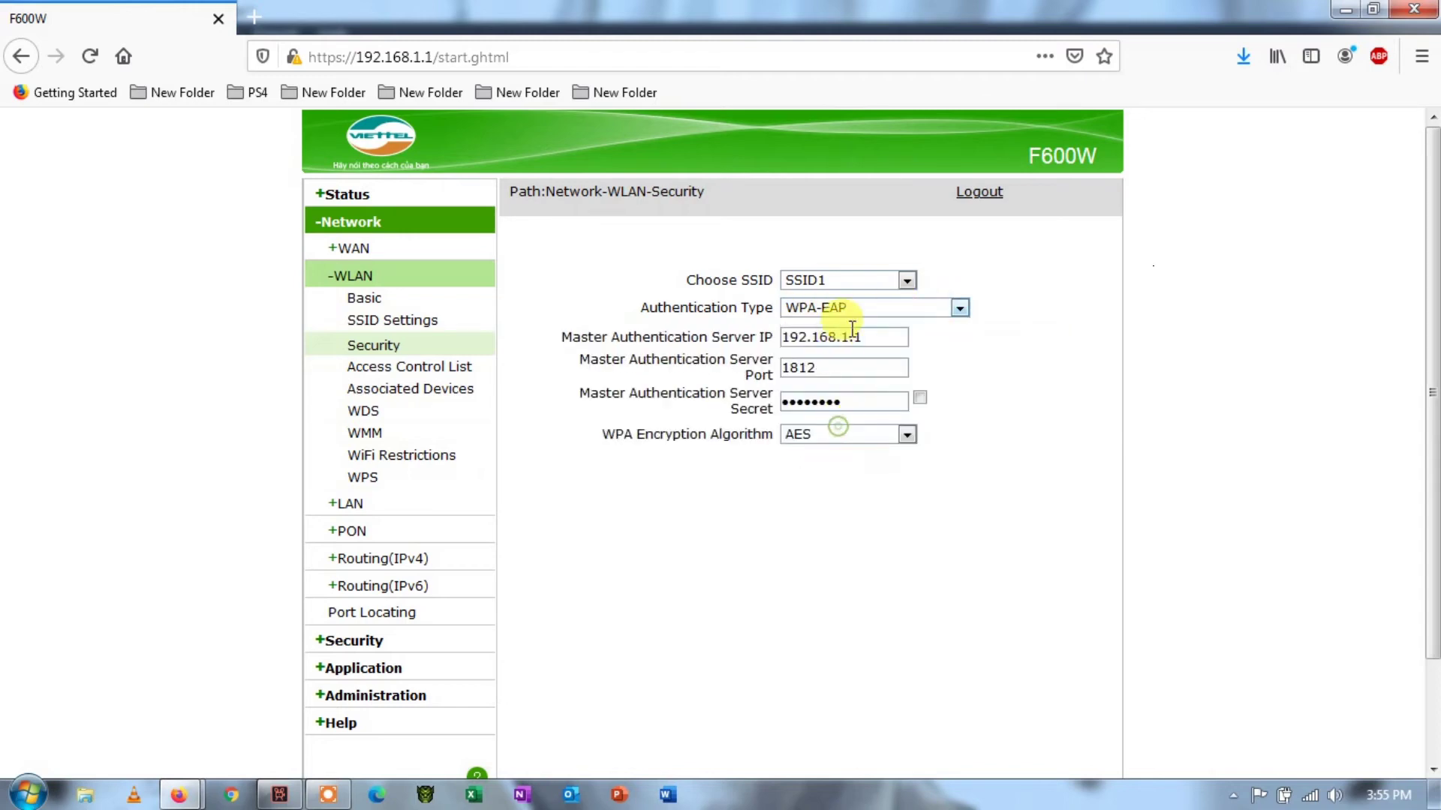
left_click(863, 315)
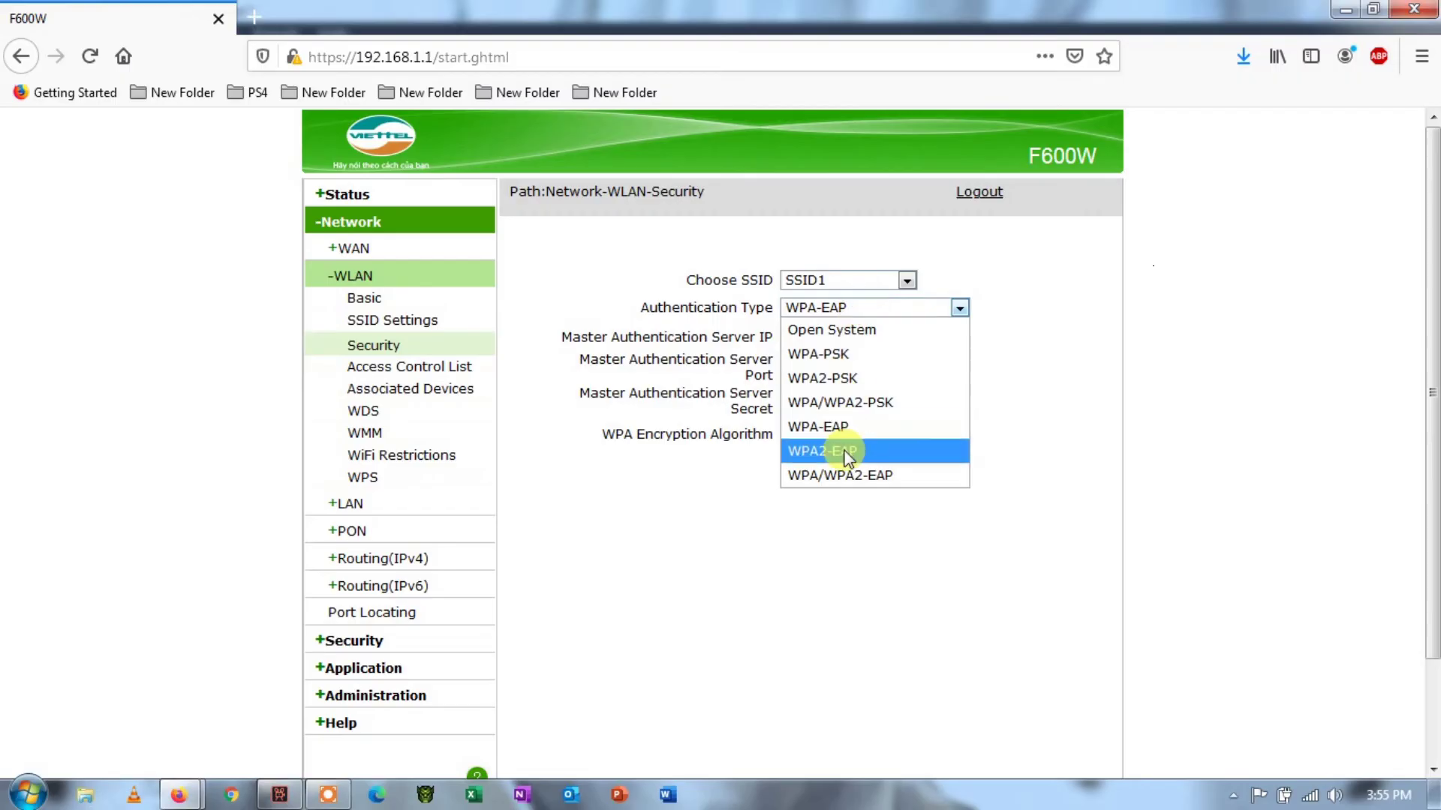
left_click(848, 450)
left_click(856, 313)
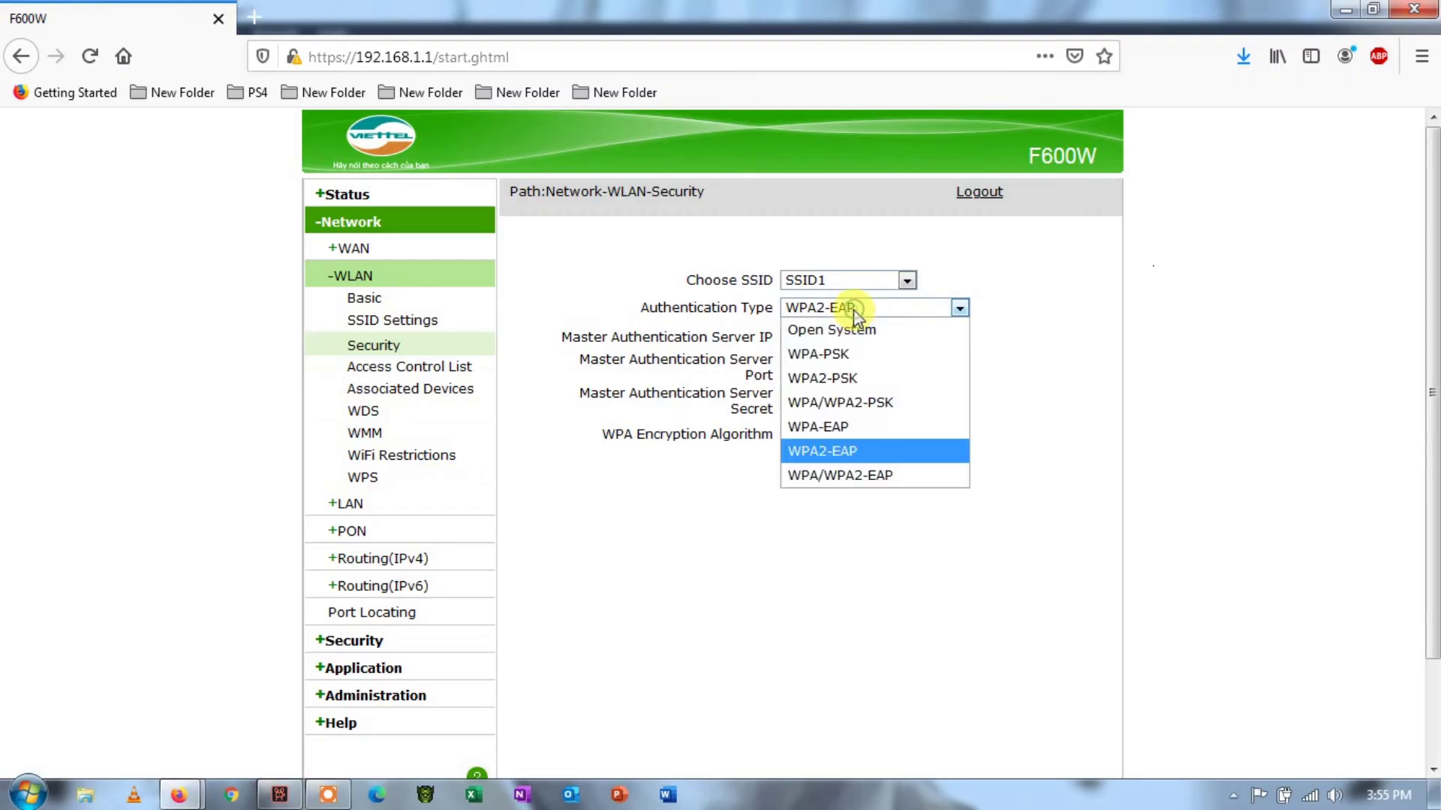
left_click(863, 402)
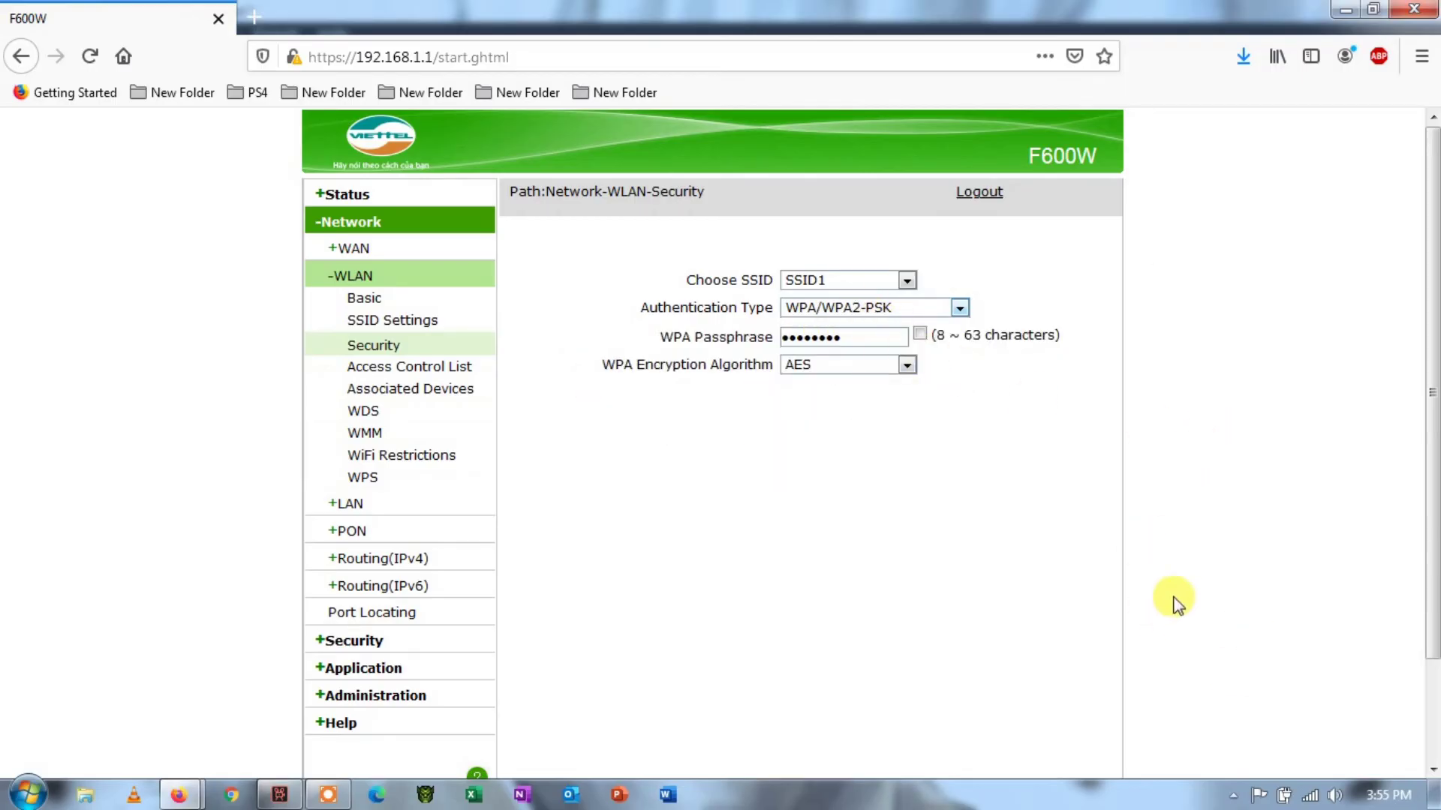